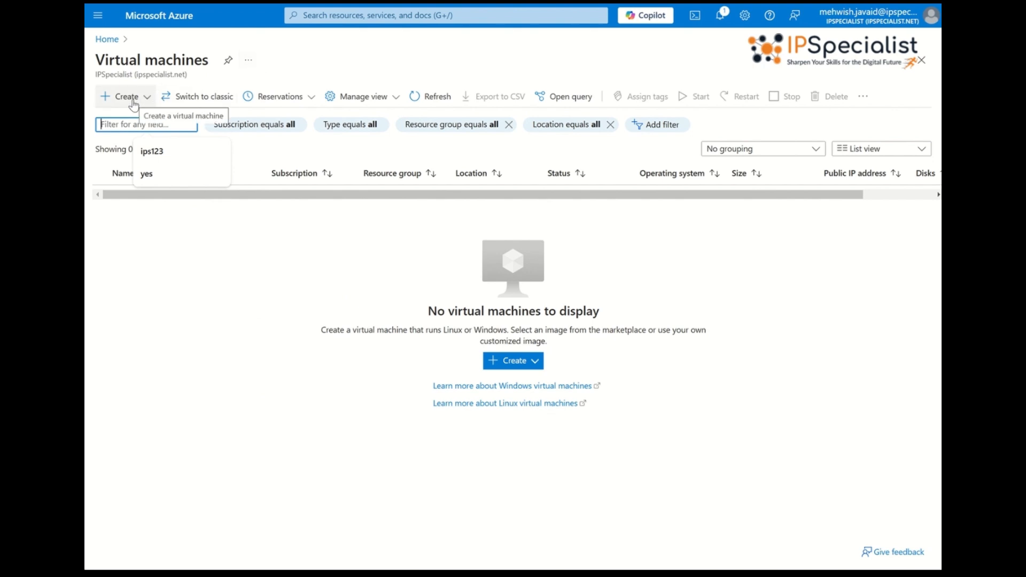
Step: Start creating an Azure virtual machine with Pay-As-You-Go as its subscription
click(133, 97)
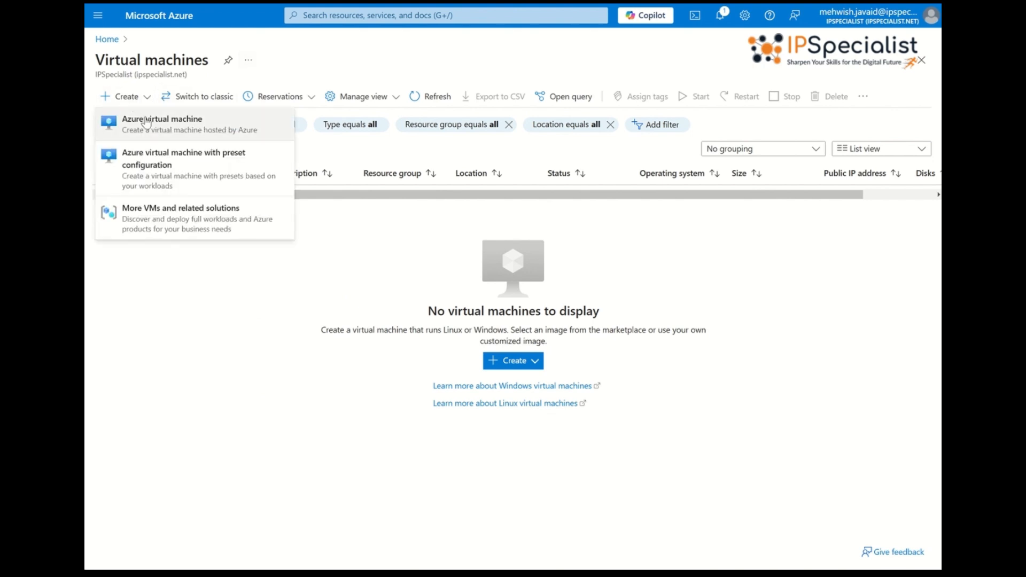
click(146, 122)
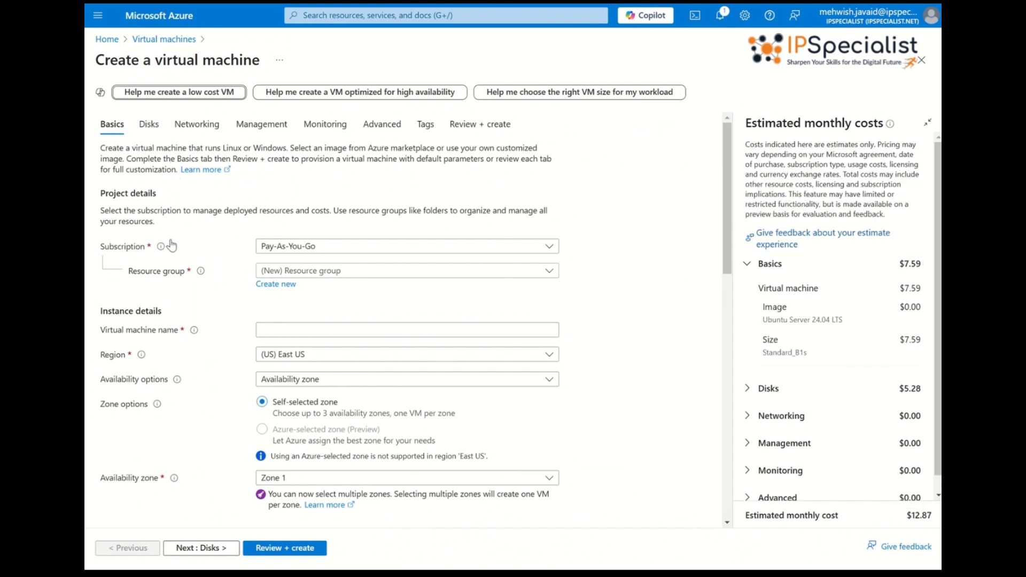
click(284, 254)
click(284, 255)
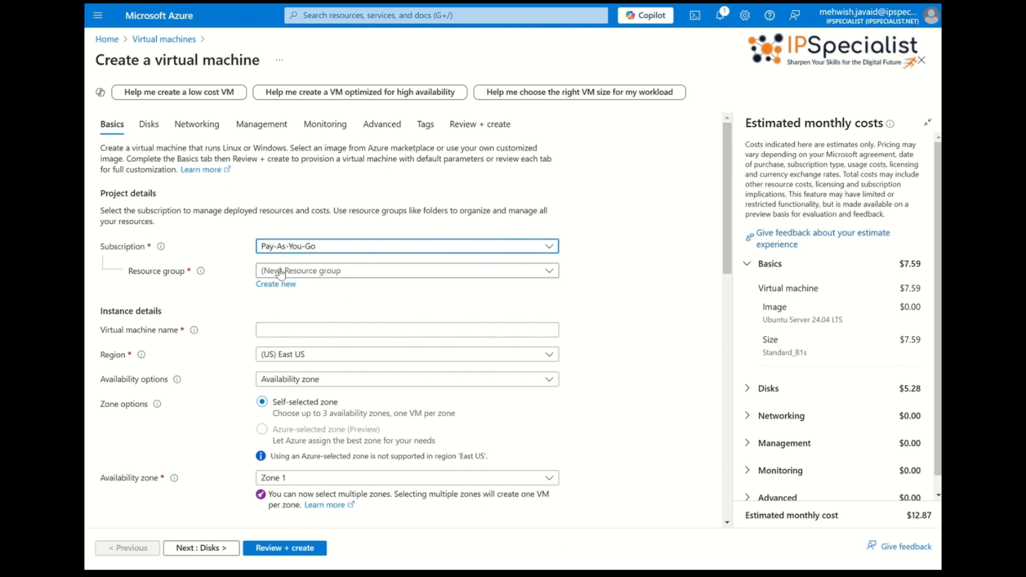
Step: Create a new resource group named TechNova-VM-RG for the virtual machine
click(277, 285)
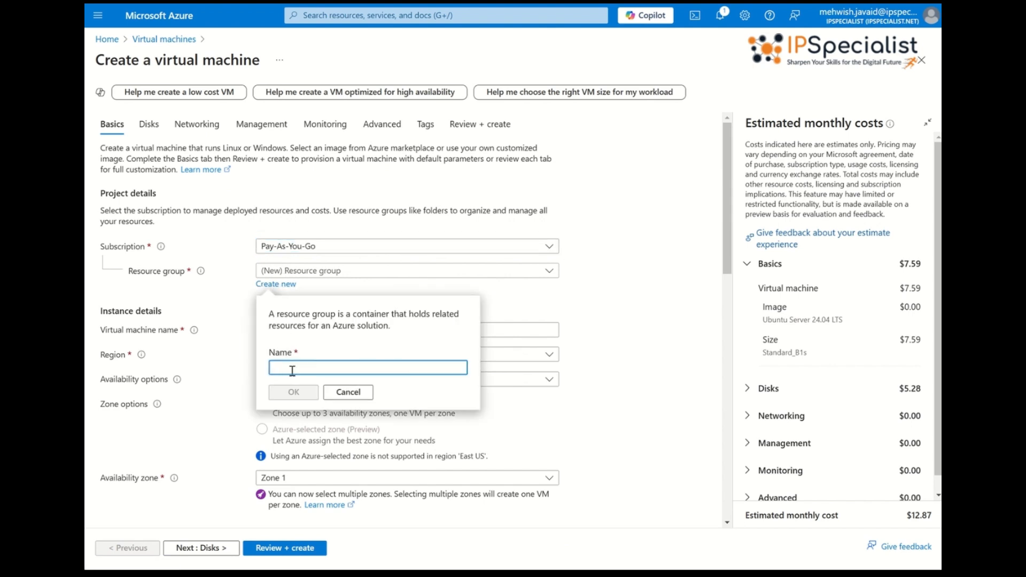
text(TechNova-)
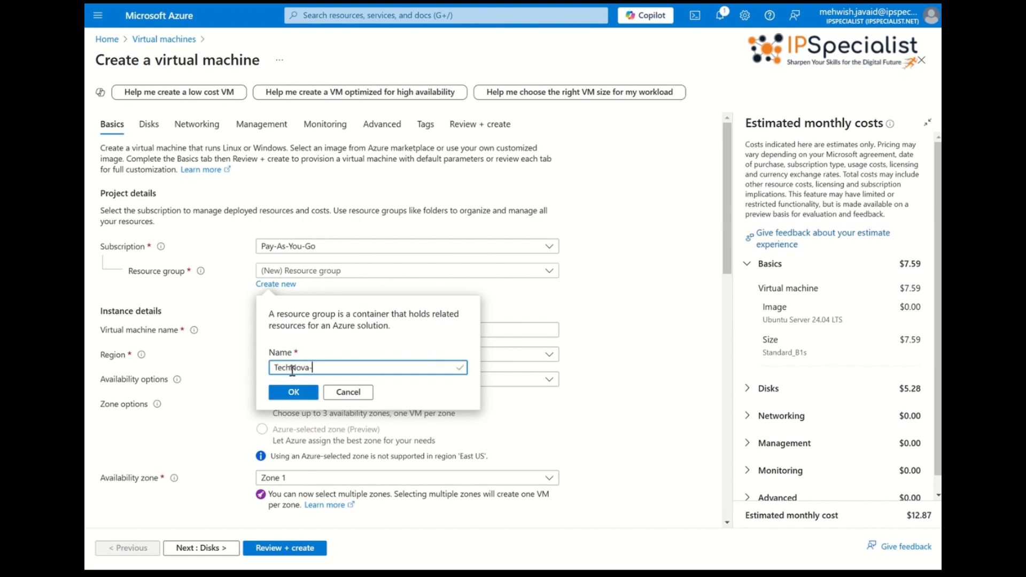
text(VM-RG)
click(289, 394)
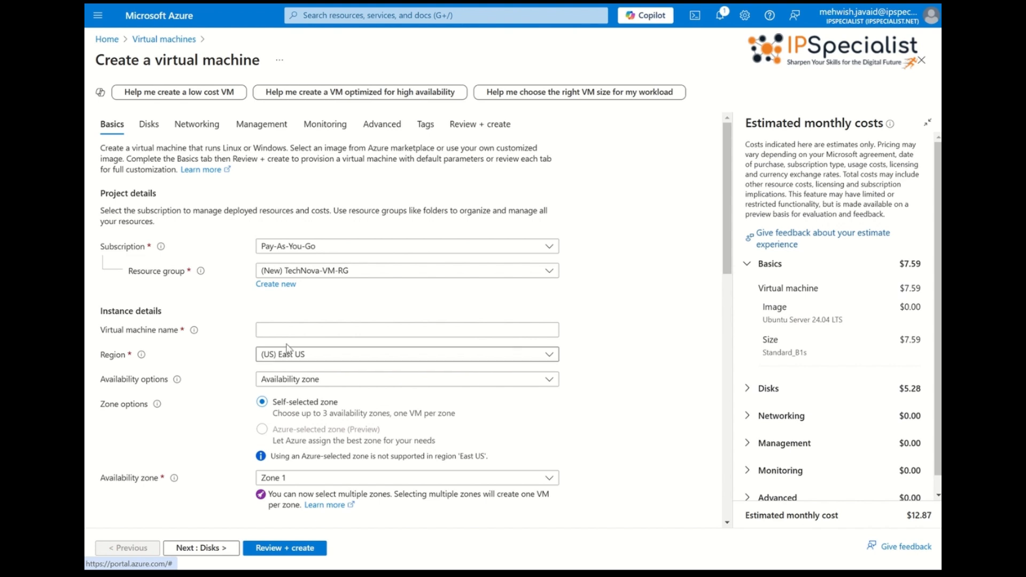
Step: Name the virtual machine Technova-VM and keep (US) East US as its region
click(288, 329)
text(T)
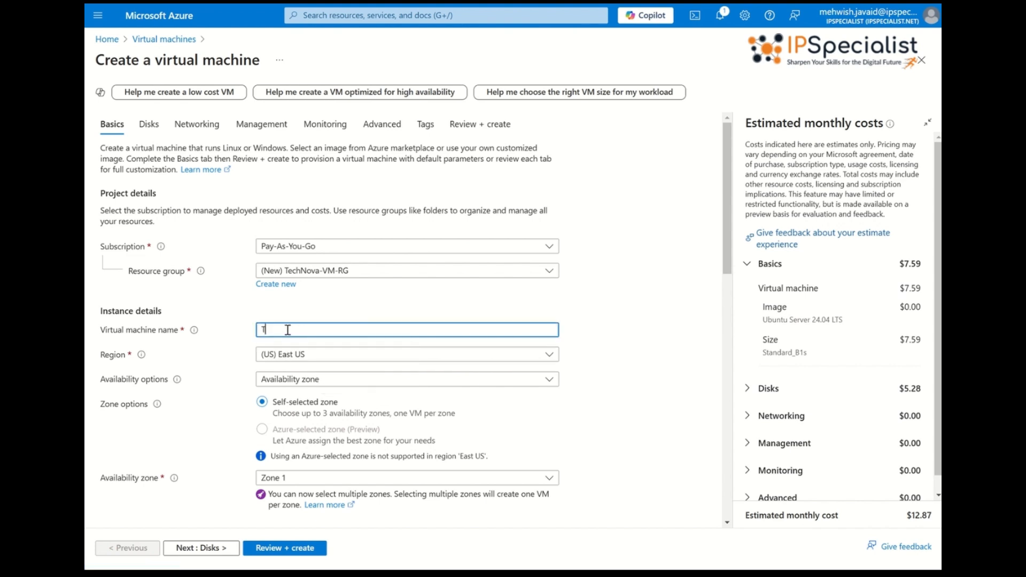
text(echnova-)
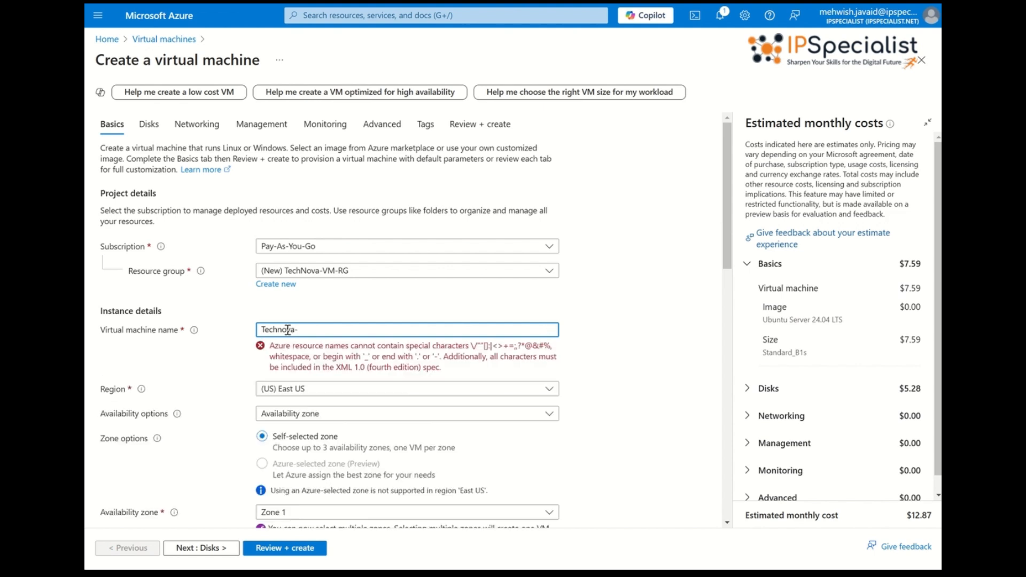
text(VM)
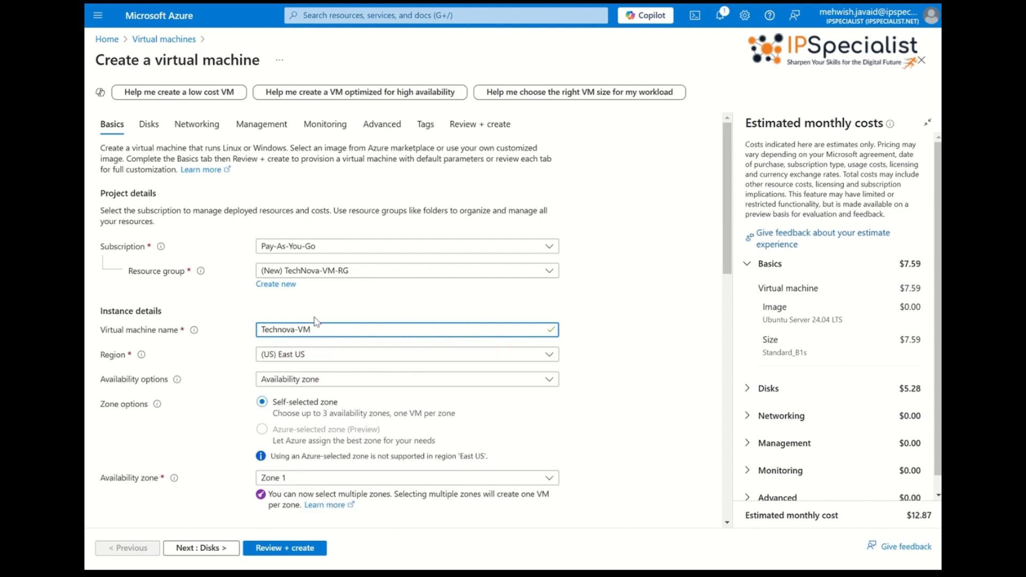
scroll(316, 321, down, 1)
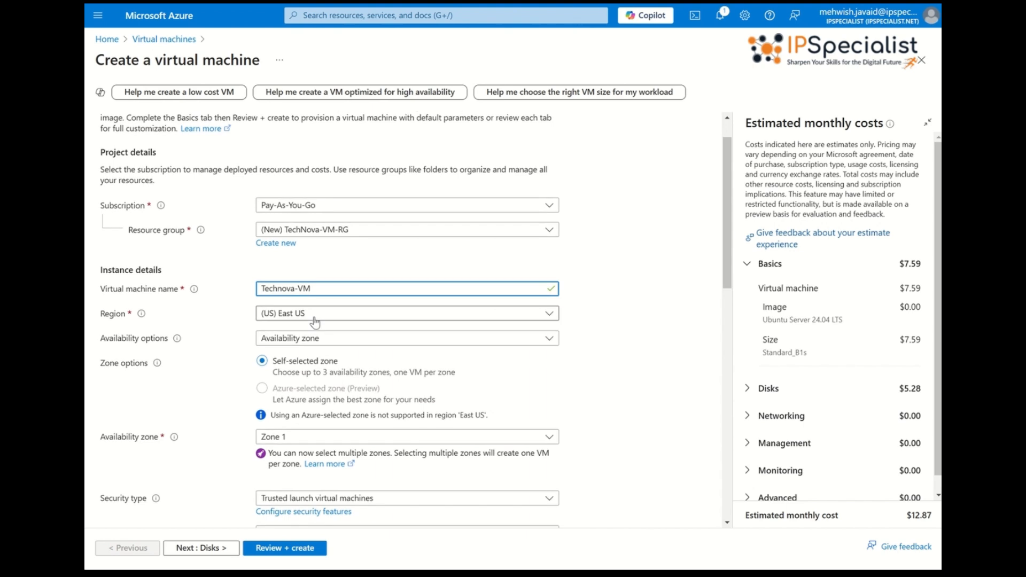
click(315, 321)
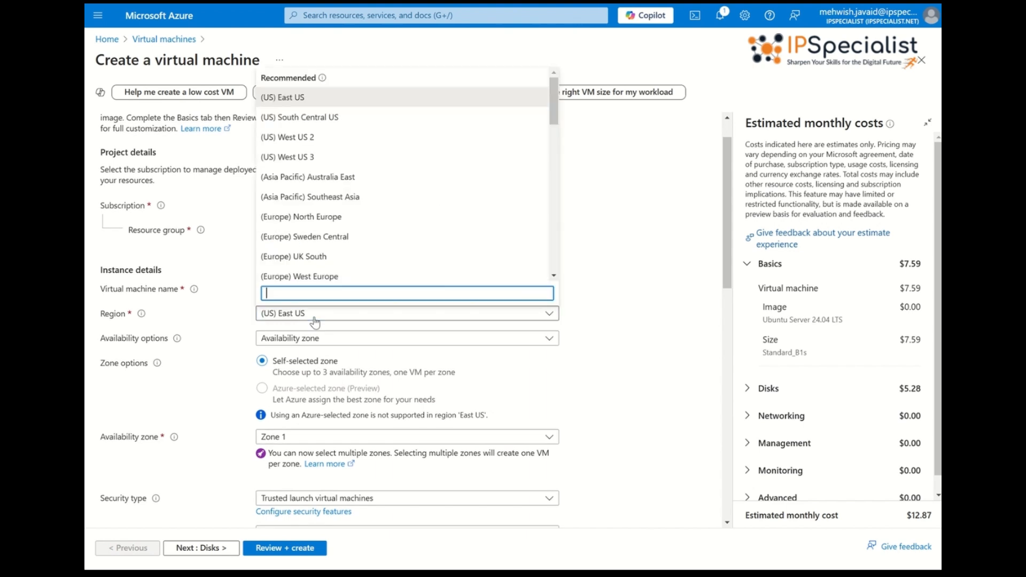
click(250, 326)
scroll(249, 326, down, 1)
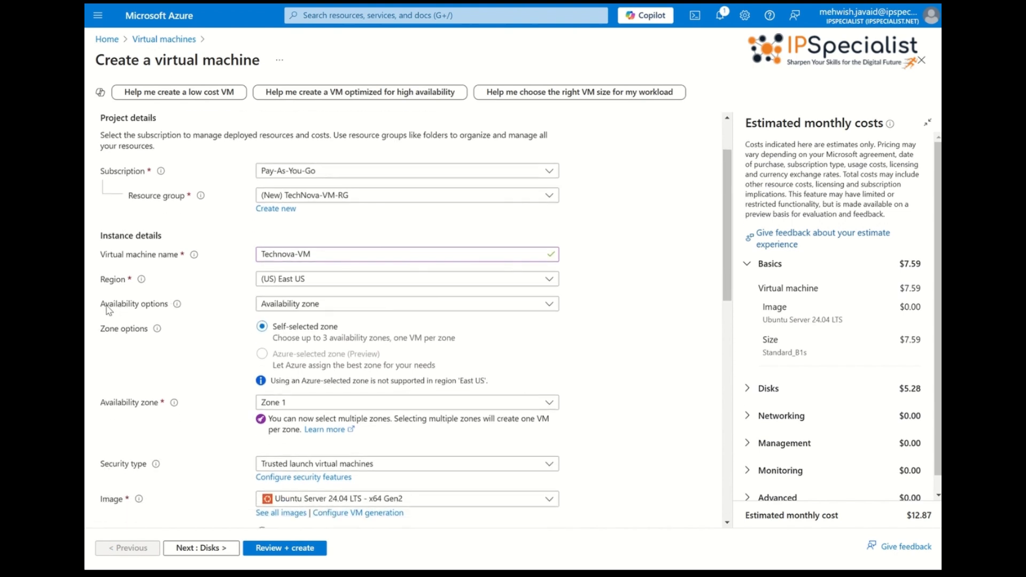
drag(105, 307, 166, 308)
click(166, 309)
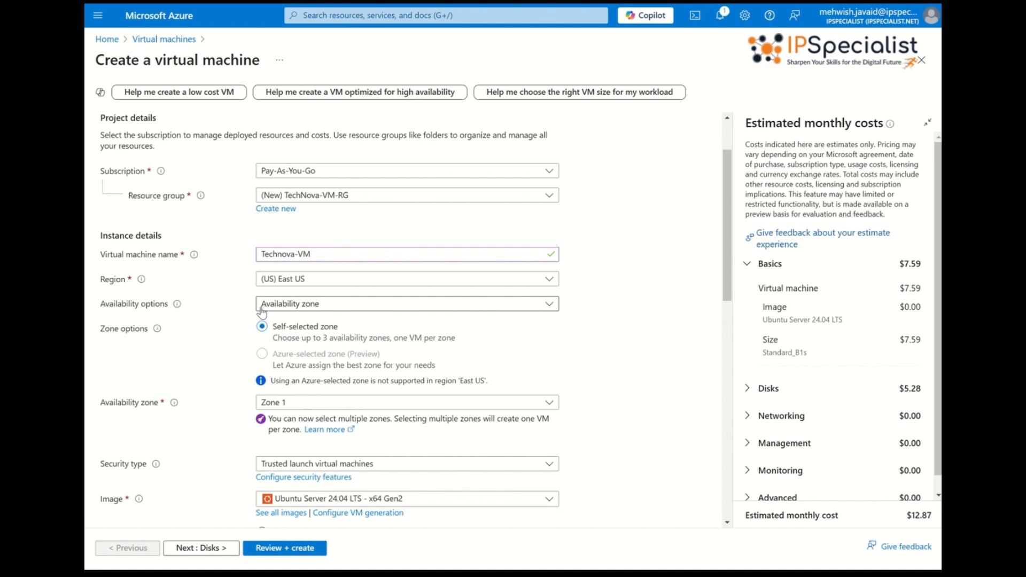
Step: Choose the Ubuntu Server 24.04 LTS - x64 Gen2 image and the Standard_B1s size for the virtual machine
scroll(262, 313, down, 3)
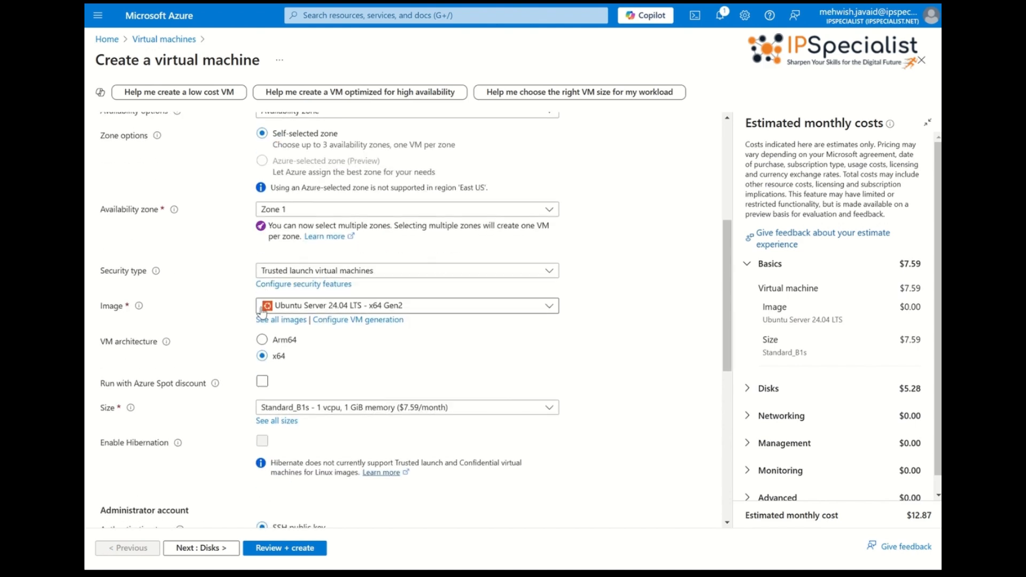
click(261, 309)
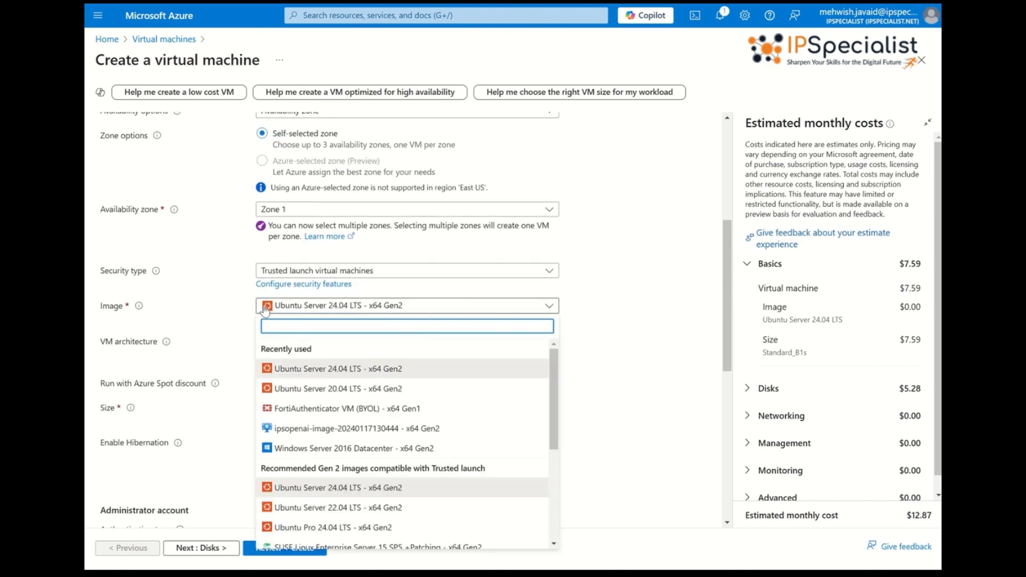
click(309, 368)
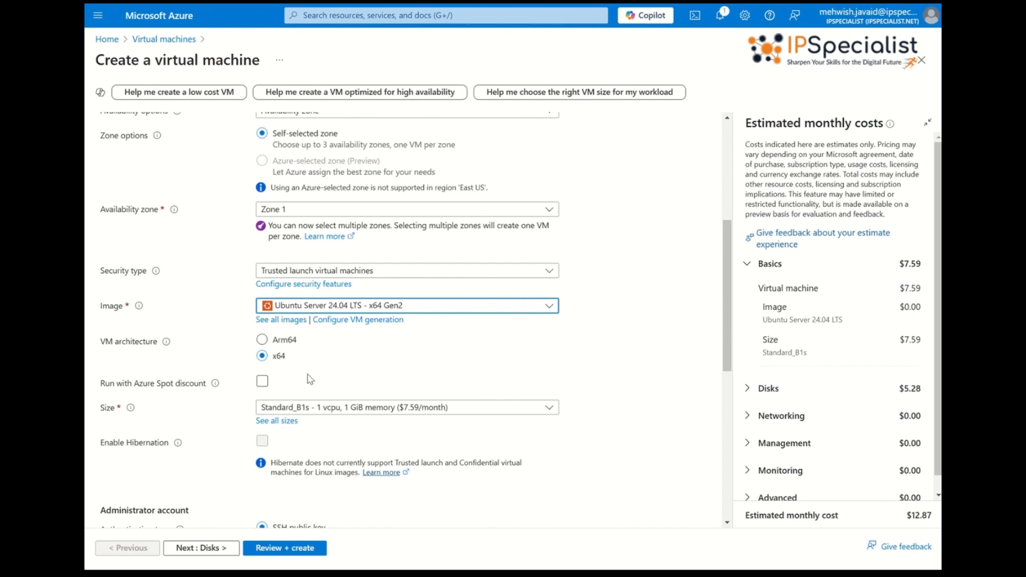
scroll(310, 378, down, 1)
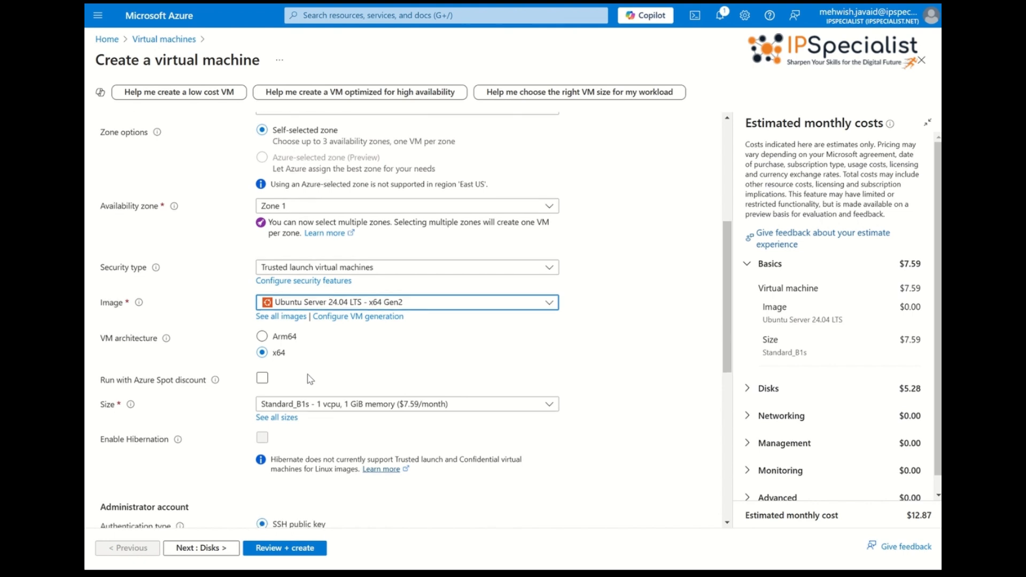
scroll(310, 379, down, 1)
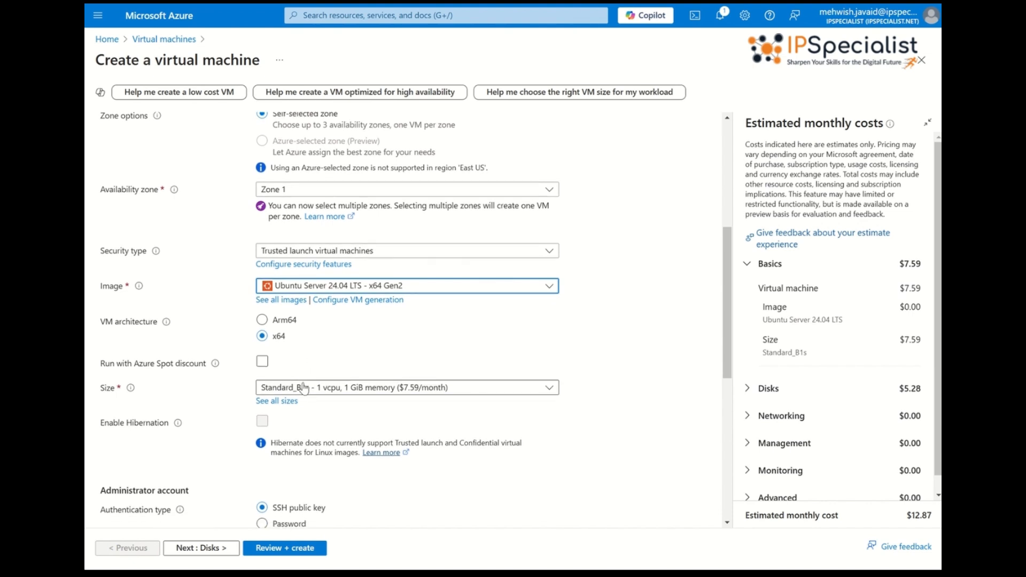
click(303, 388)
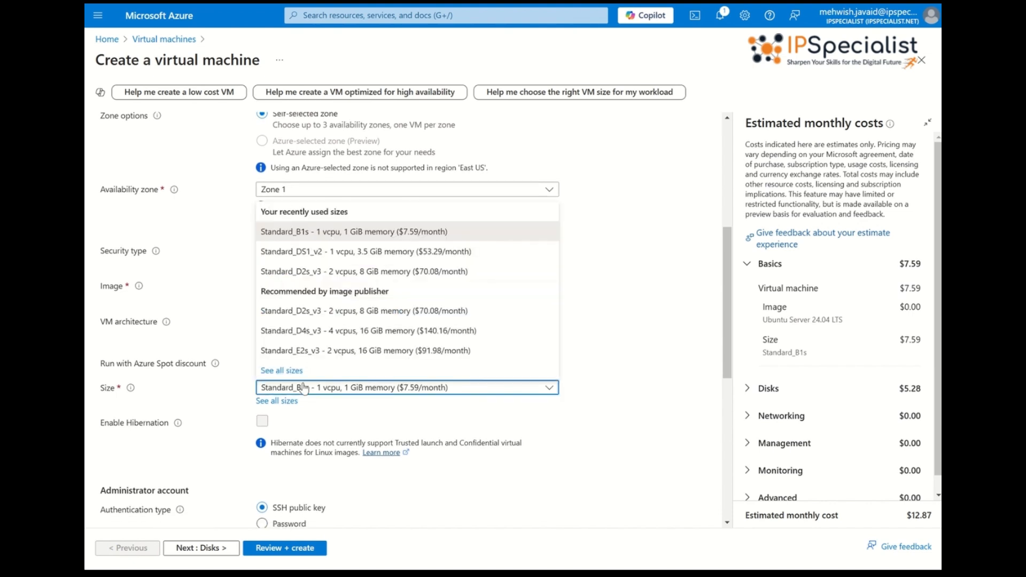
click(327, 233)
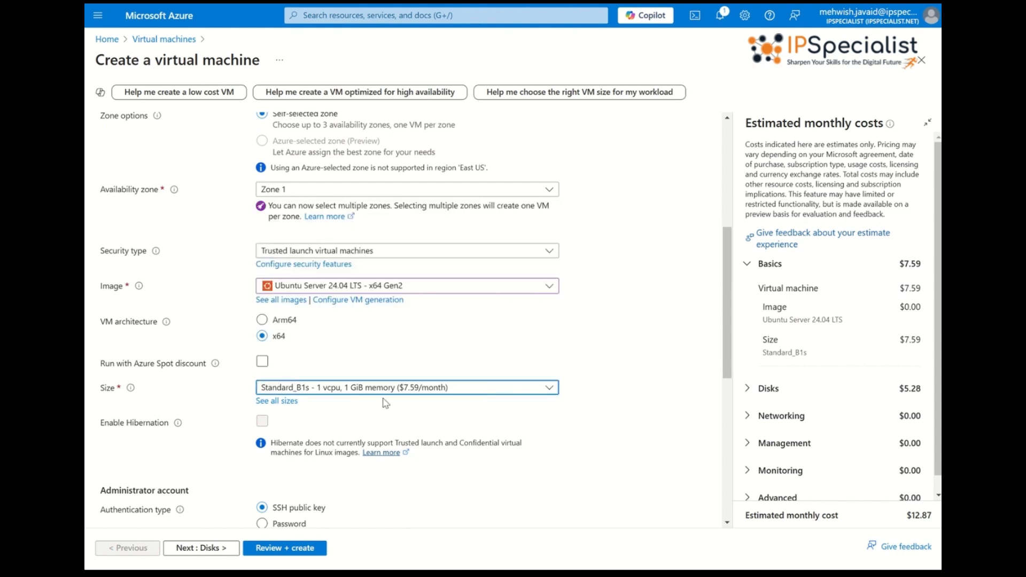
Step: Set the administrator account to password authentication with the username TNAdmin
scroll(386, 403, down, 1)
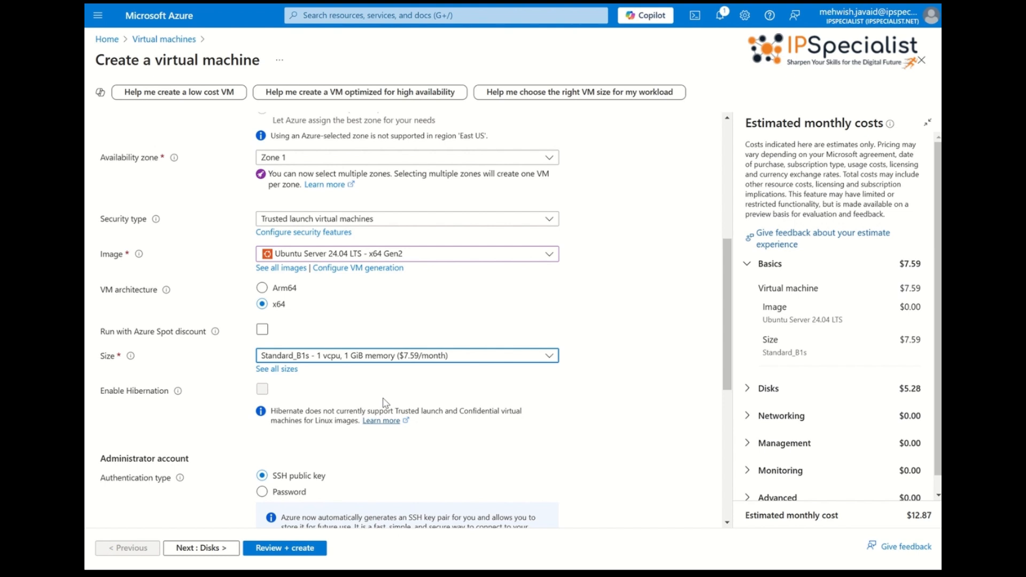
scroll(375, 382, down, 2)
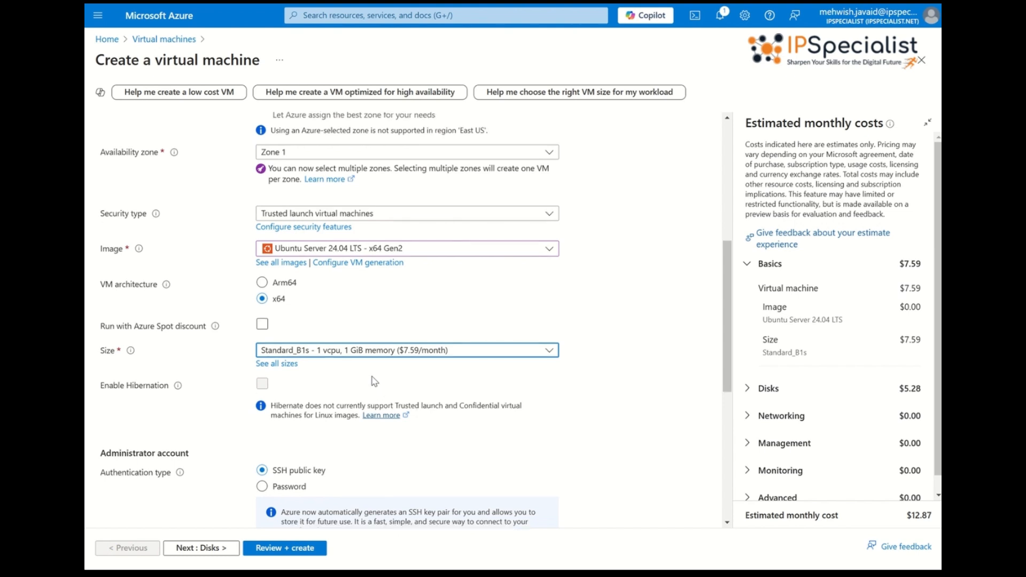
scroll(374, 382, down, 5)
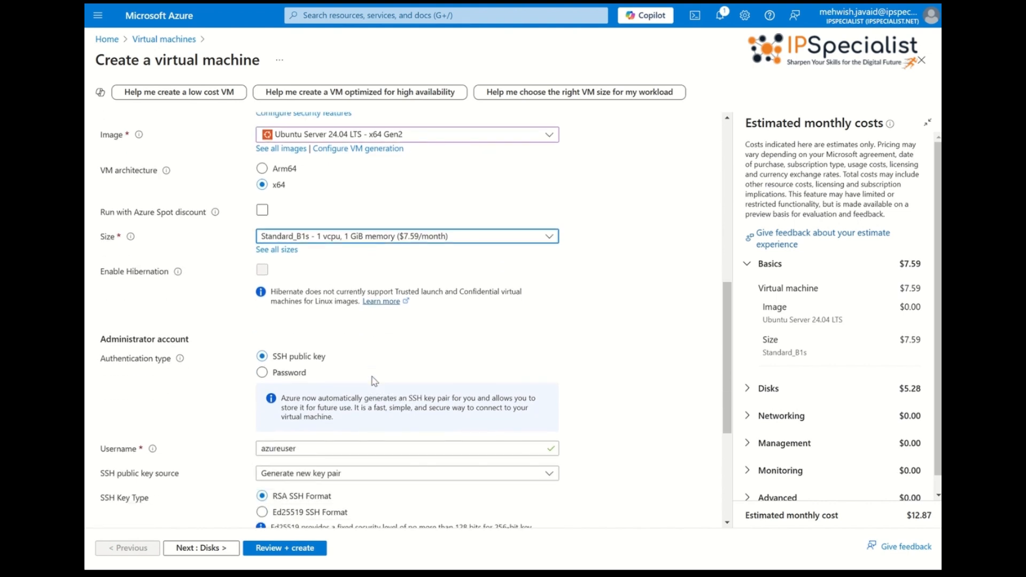
click(299, 293)
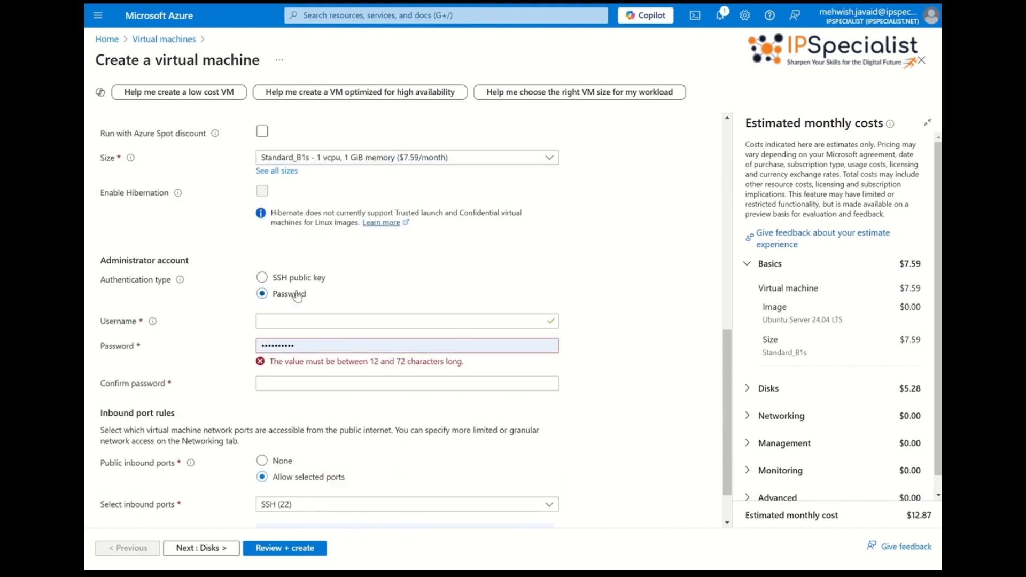
click(303, 326)
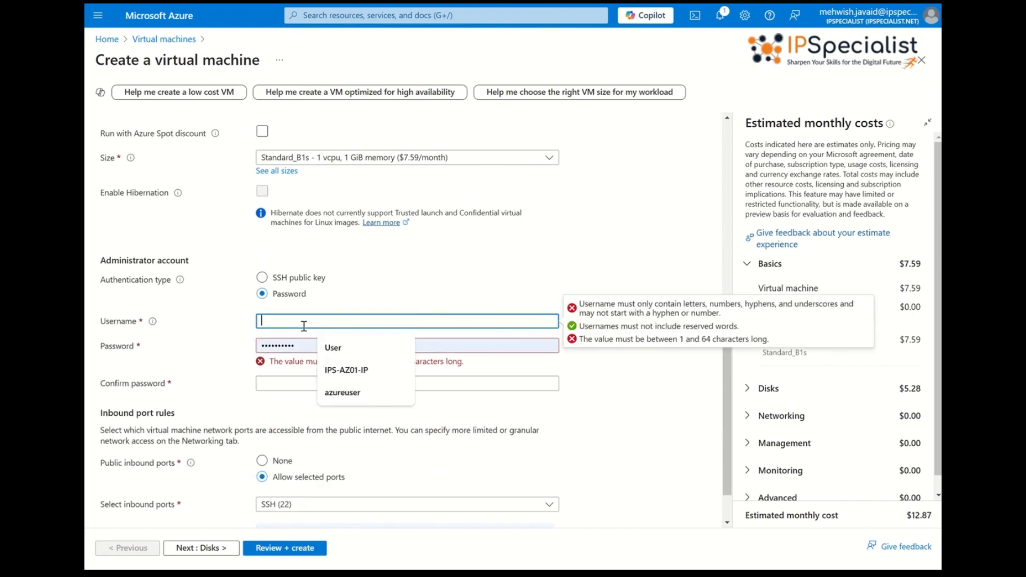
text(TN)
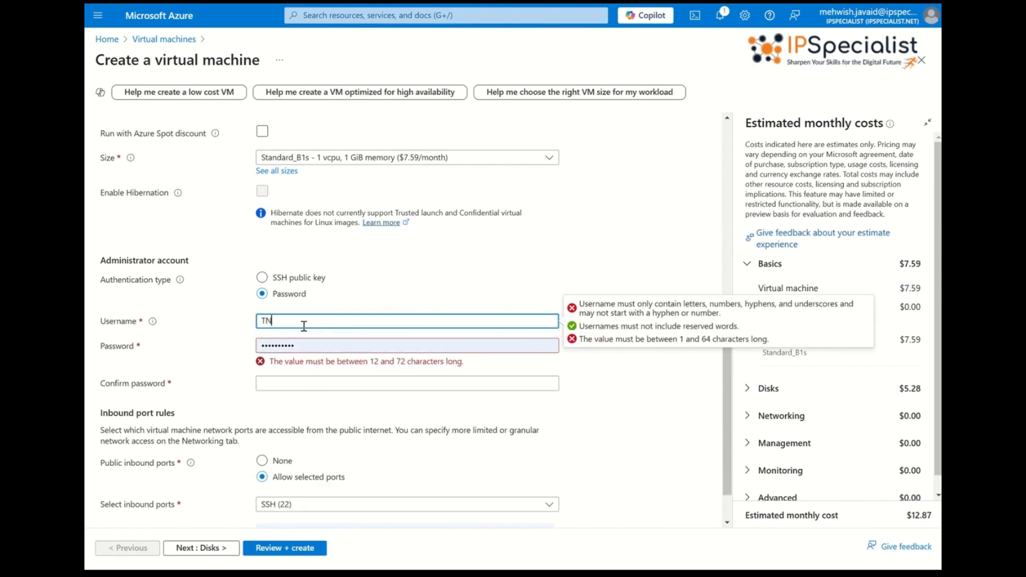
text(Admin)
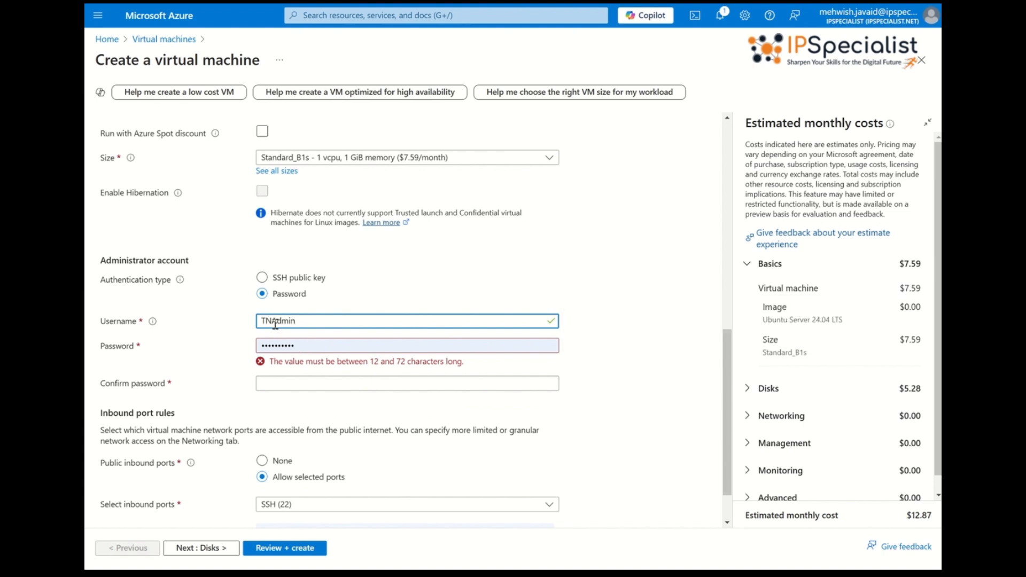
Step: Replace the prefilled administrator password with the account password and enter it again as confirmation
double_click(298, 345)
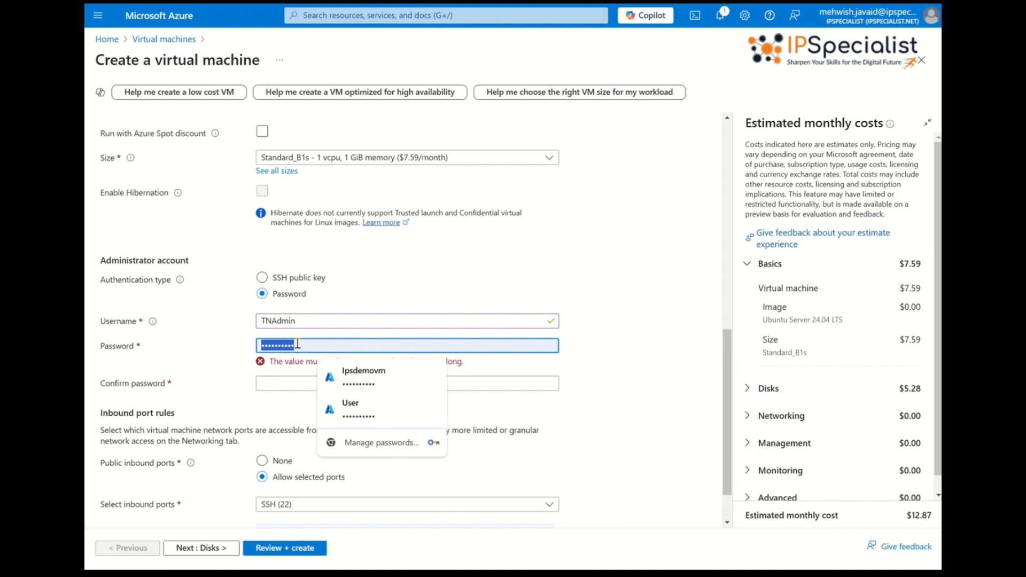
text(•••••)
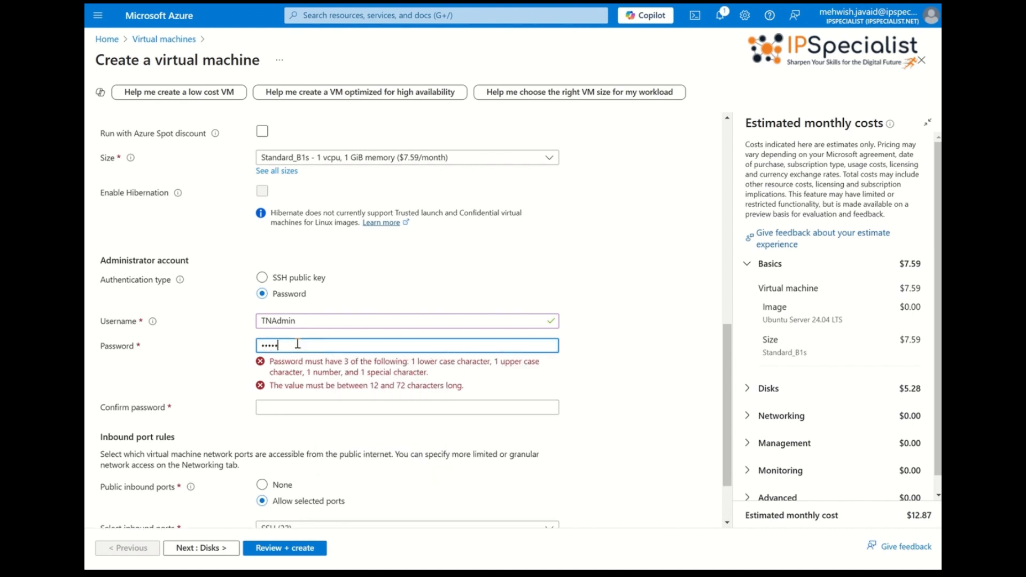
text(••••••••)
click(300, 372)
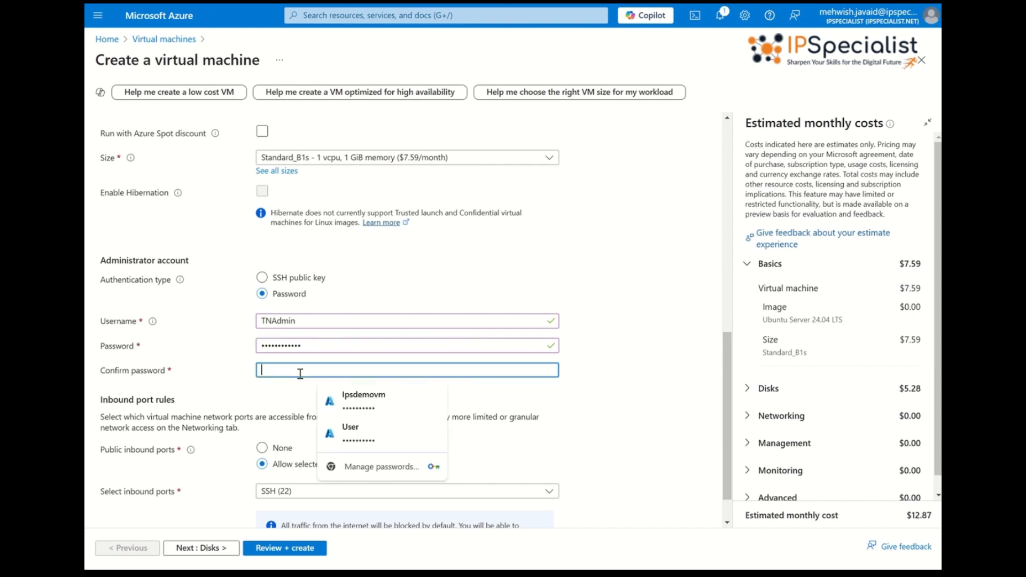
text(•)
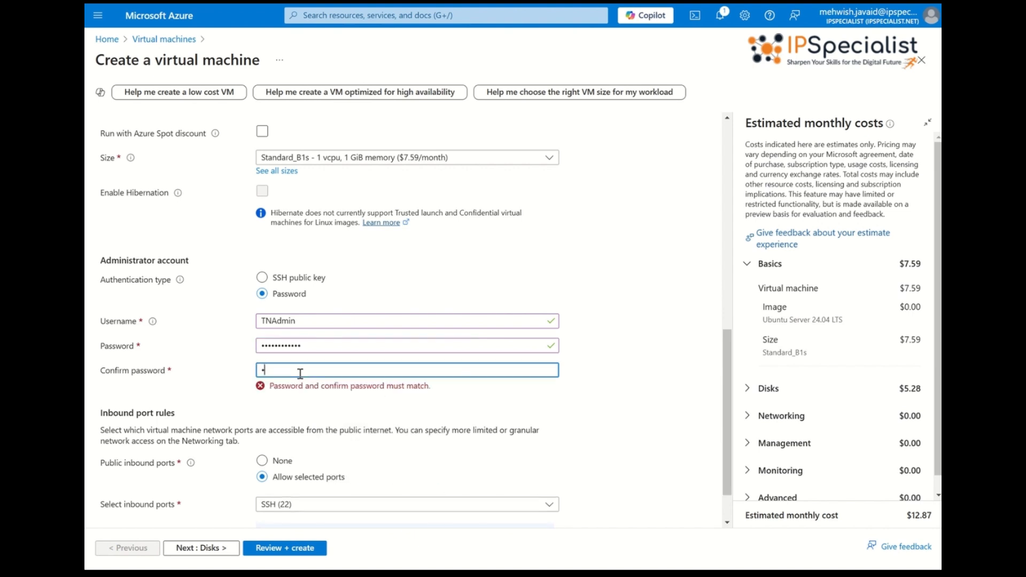
text(•••••••••••)
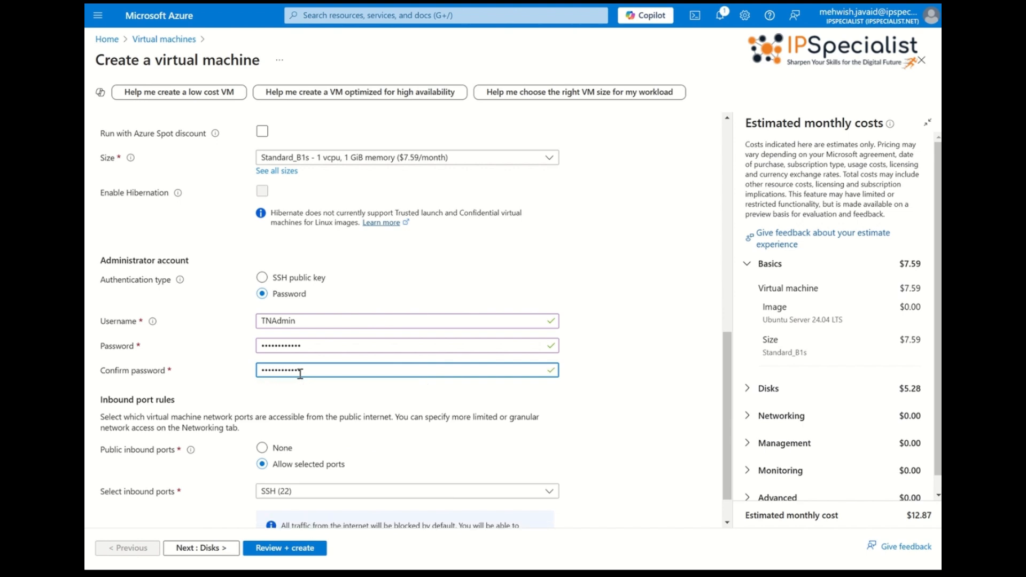
Step: Keep SSH (22) as the only selected public inbound port
scroll(300, 374, down, 1)
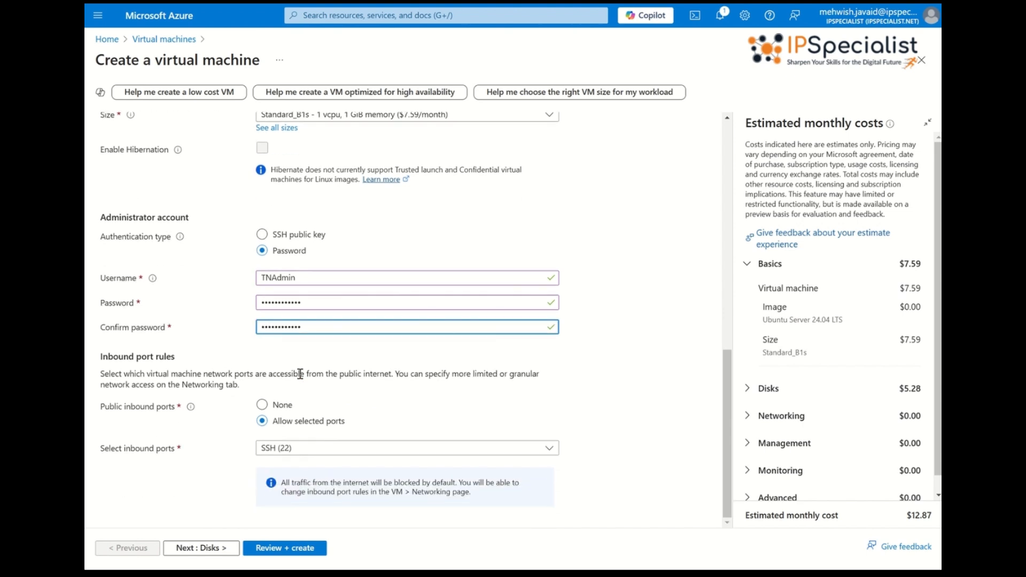
click(300, 448)
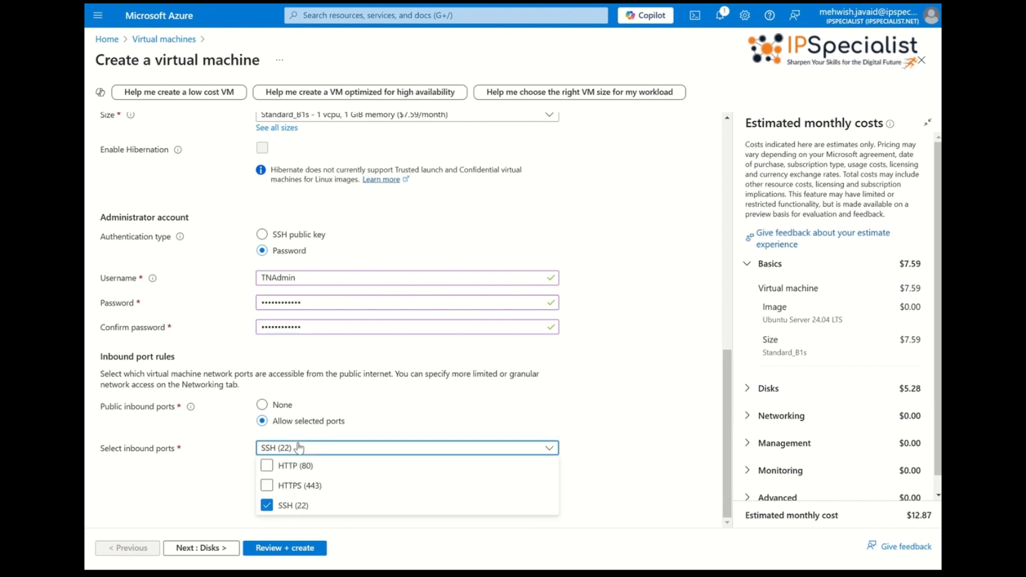
double_click(296, 512)
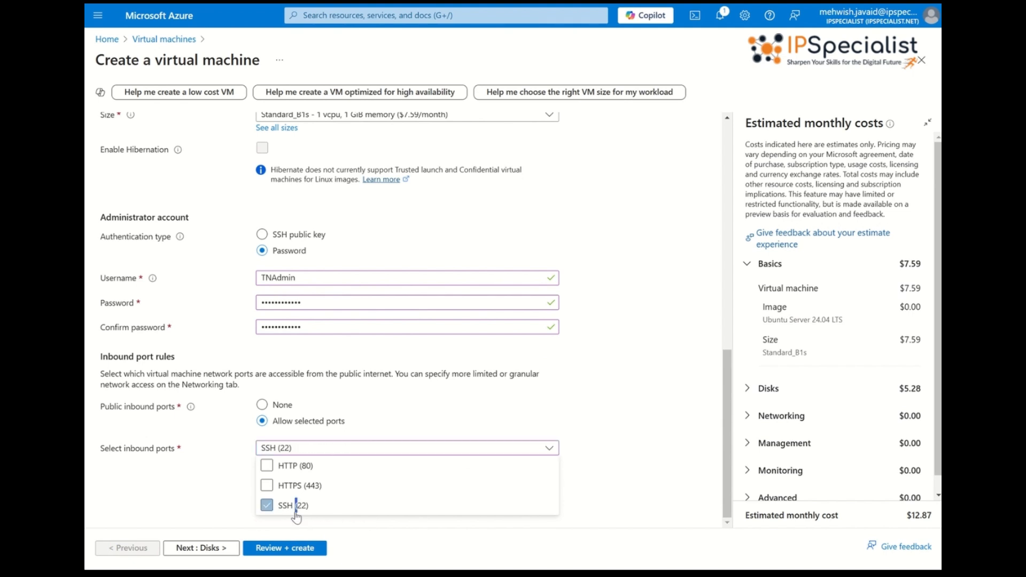
Step: Keep Premium SSD (locally-redundant storage) as the OS disk type in the disk settings and decline the browser's offer to save the password
click(245, 515)
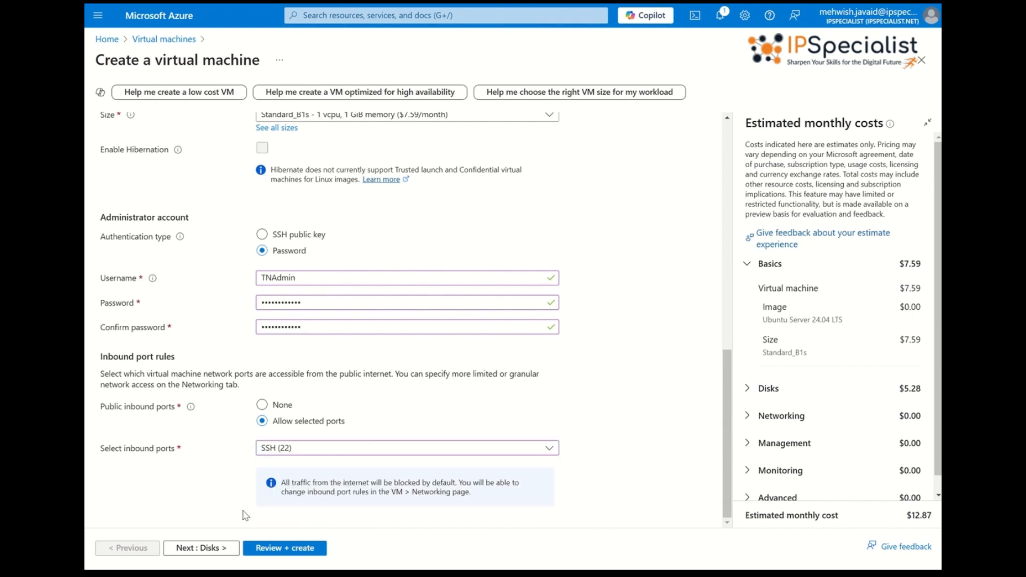
click(230, 549)
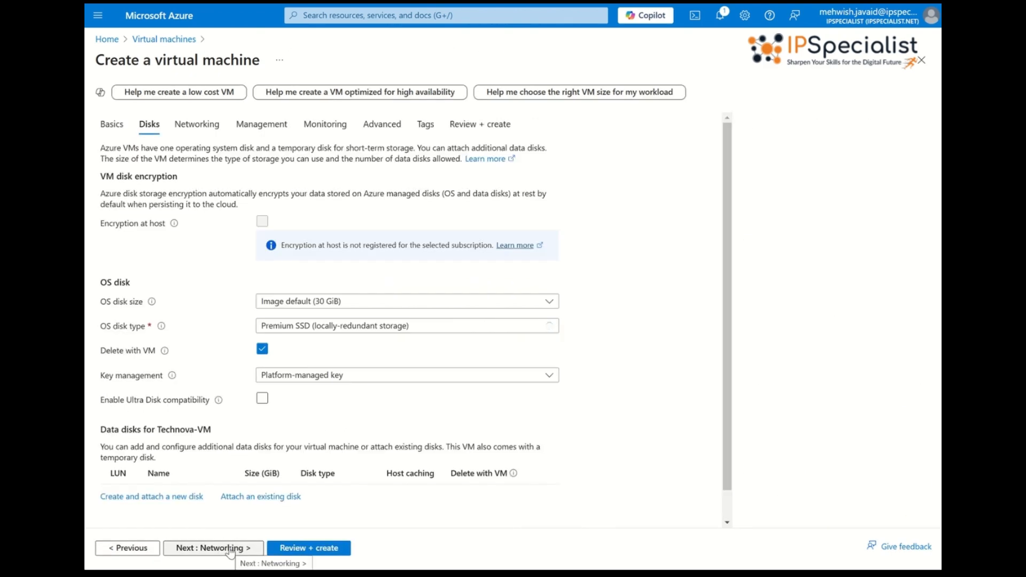
click(295, 327)
click(296, 336)
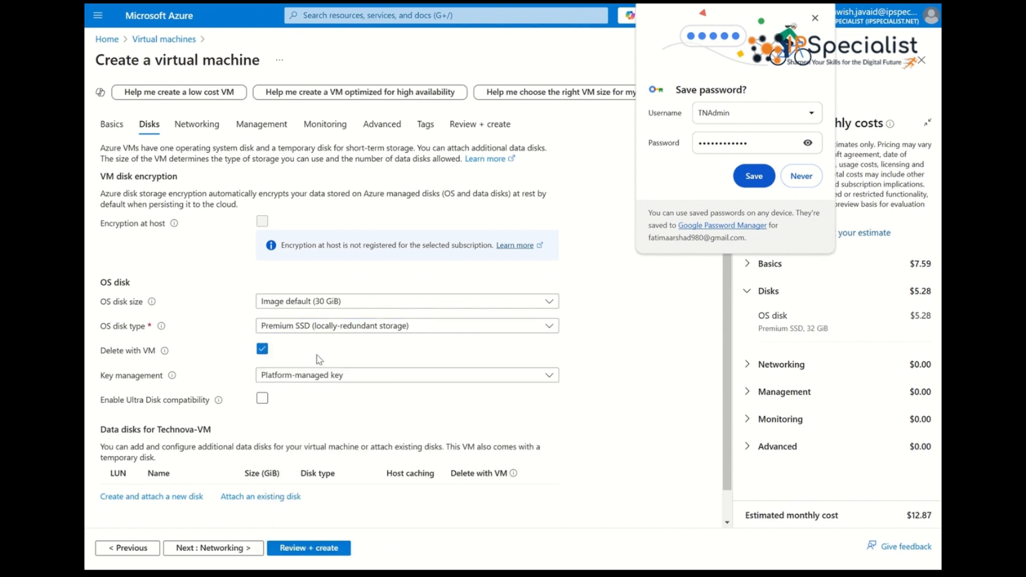
click(805, 180)
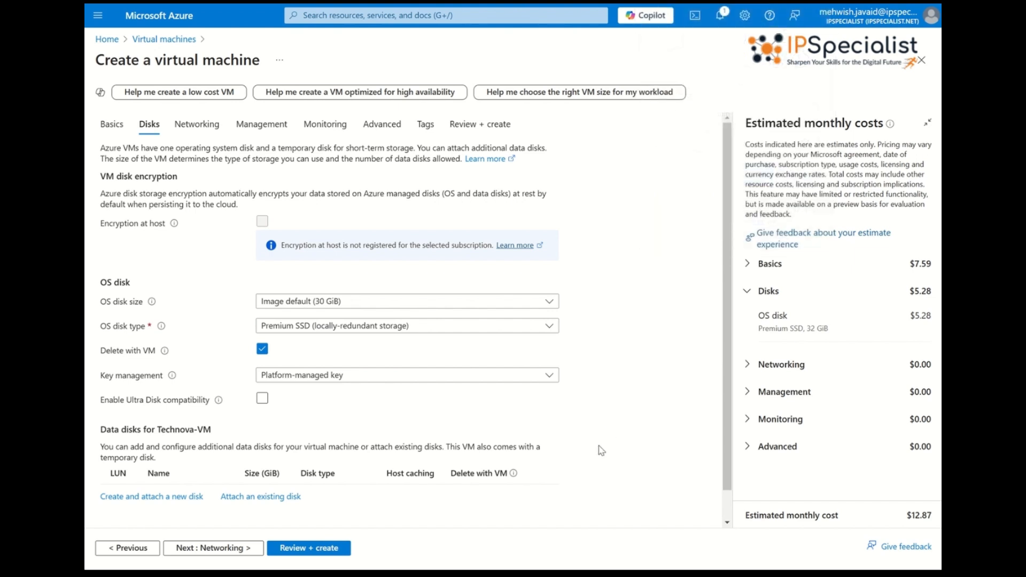
Step: Configure the new public IP Technova-VM-ip in the networking settings with the Internet routing preference
click(200, 555)
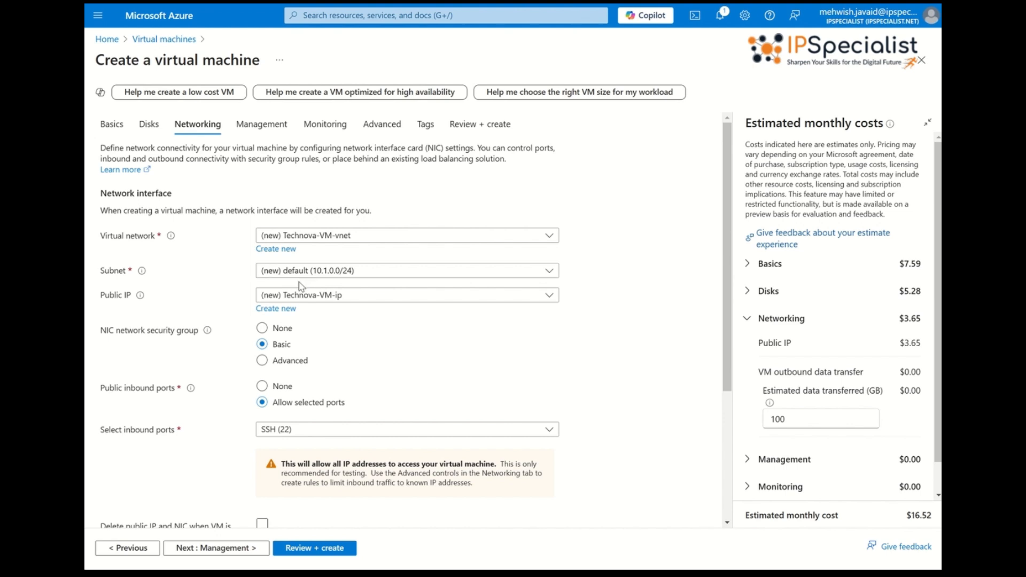
click(289, 310)
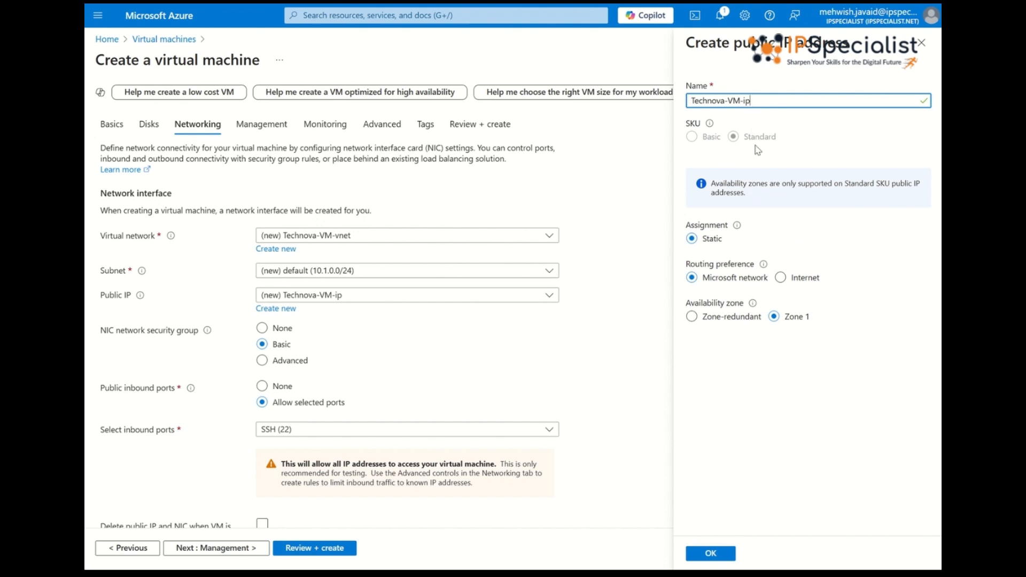
click(807, 282)
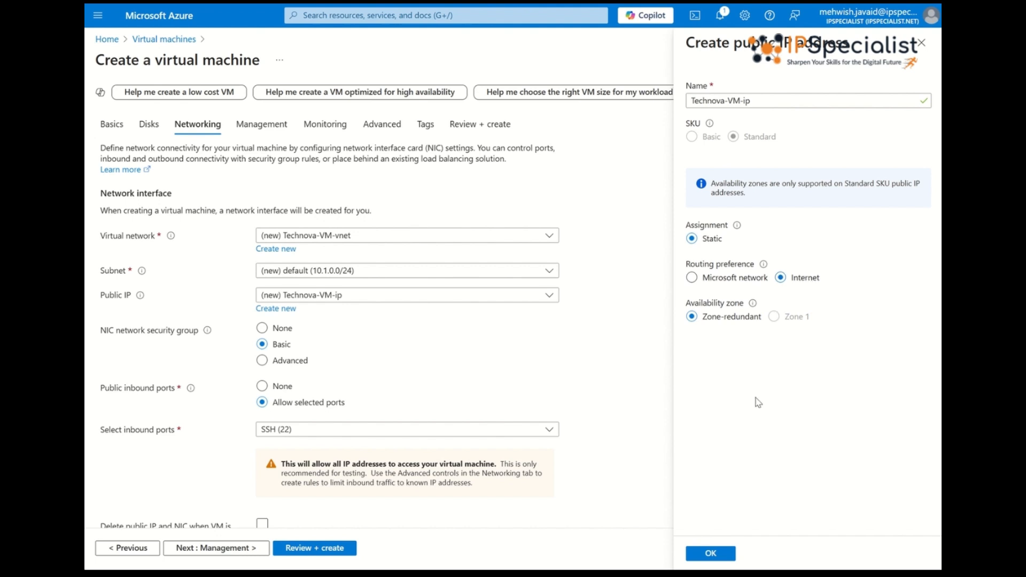
click(711, 553)
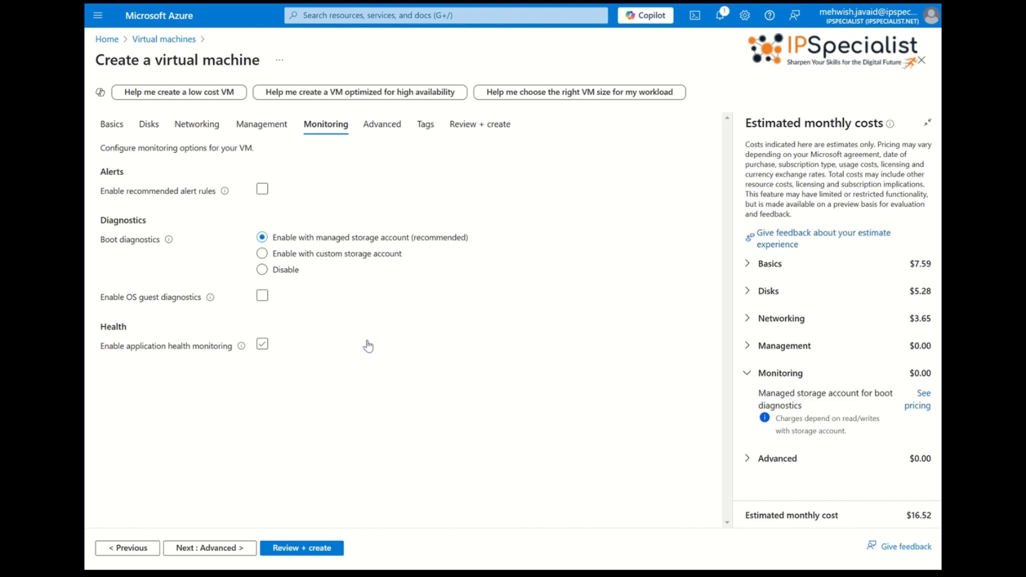
Step: Leave the monitoring and advanced settings at their defaults, then validate the configuration and submit the virtual machine for creation
click(391, 138)
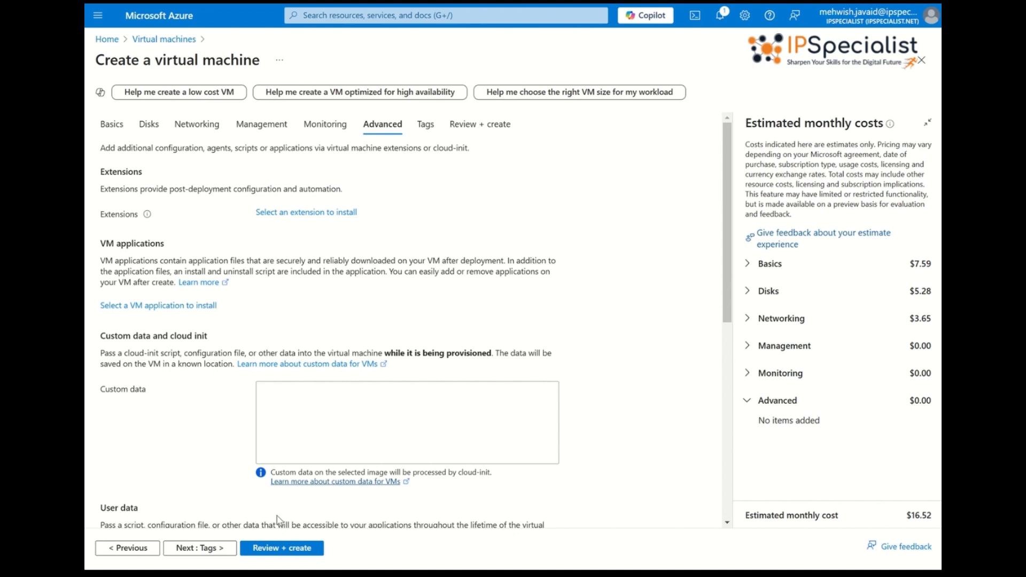
click(278, 551)
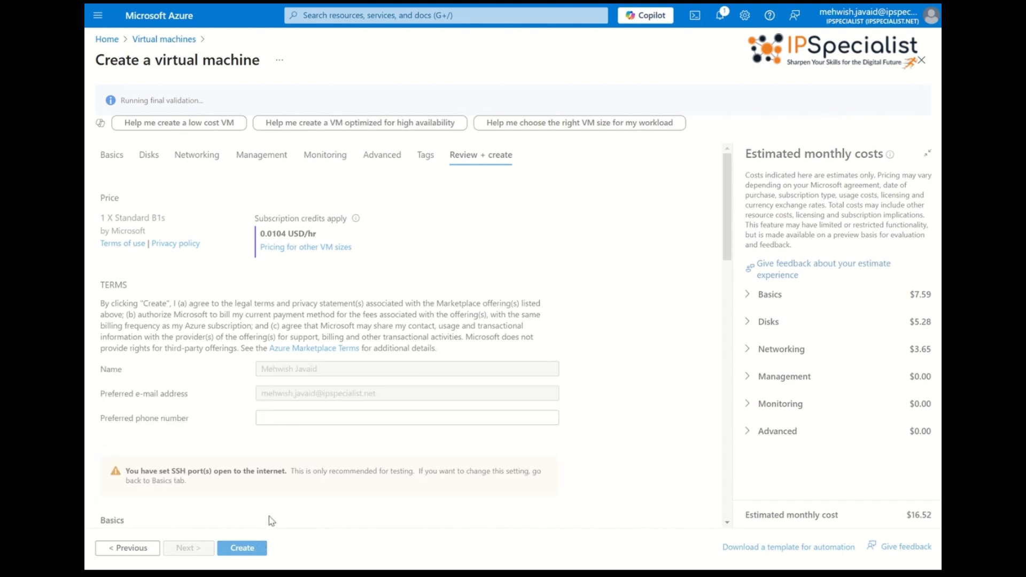
click(247, 549)
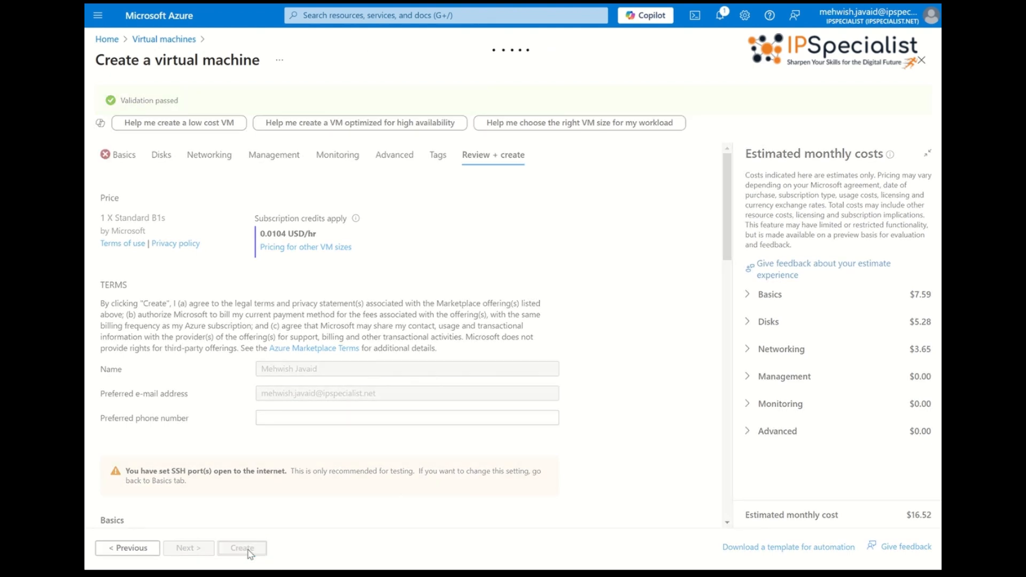